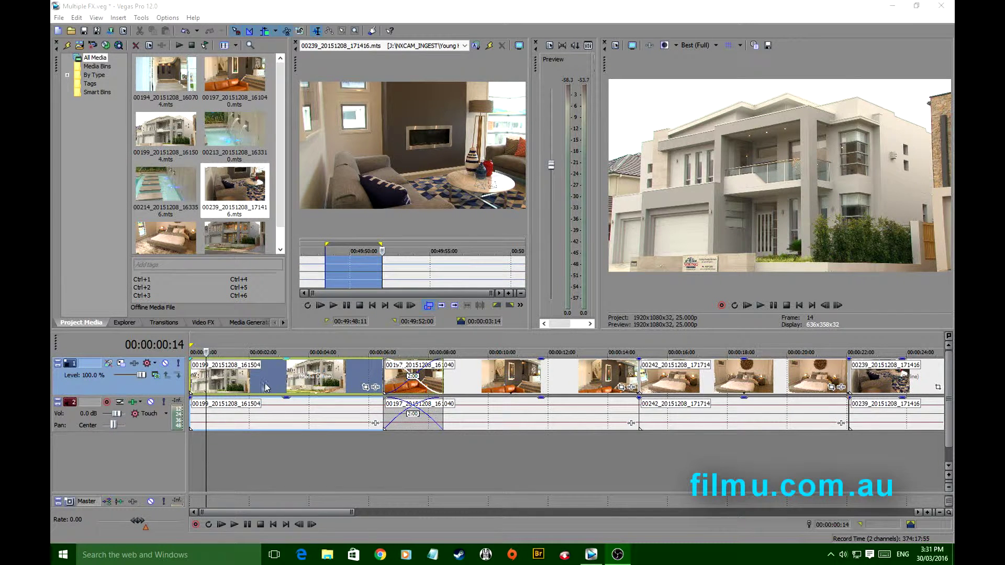
Park the playhead in the first house clip at exactly 00:00:01:00
click(285, 381)
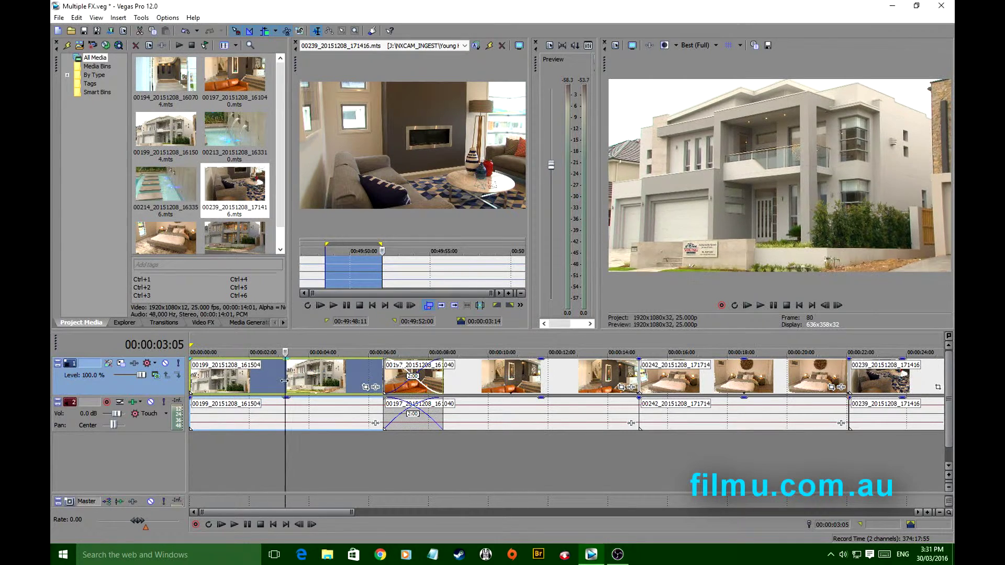
click(222, 382)
click(222, 382)
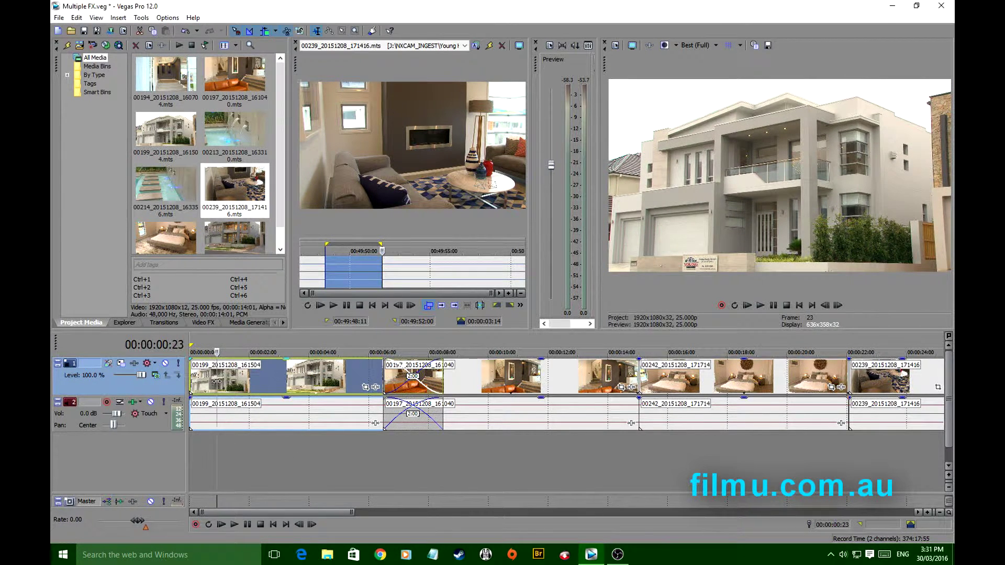
click(220, 383)
click(218, 382)
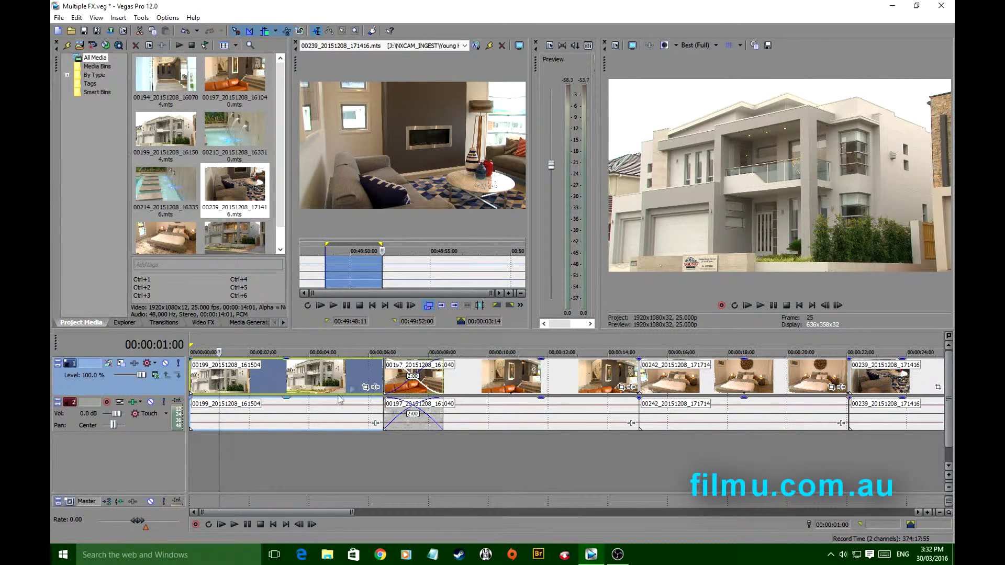
Make video track 1 taller and chain Sony Color Curves, Levels and Unsharp Mask on the first clip
drag(114, 396, 111, 430)
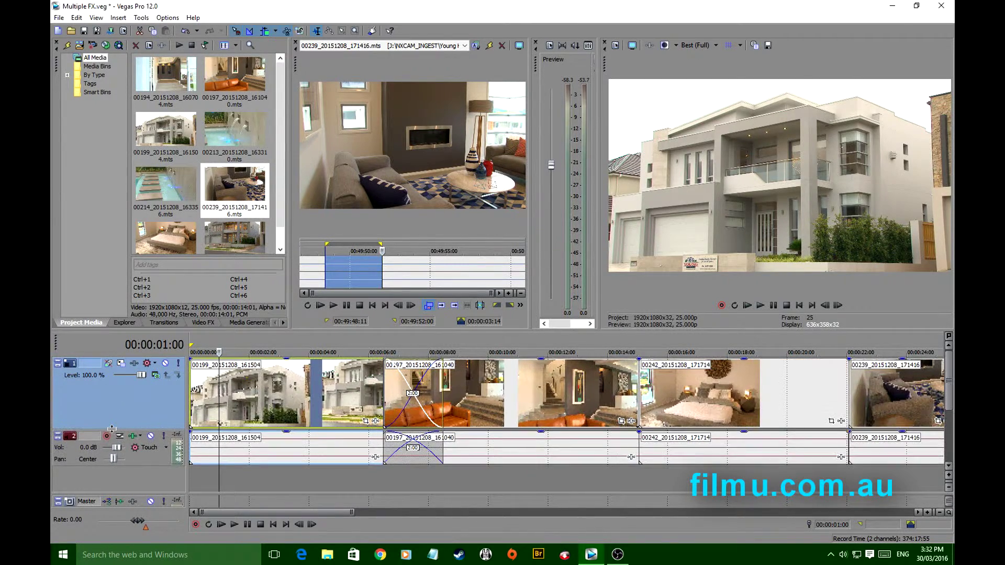
click(376, 422)
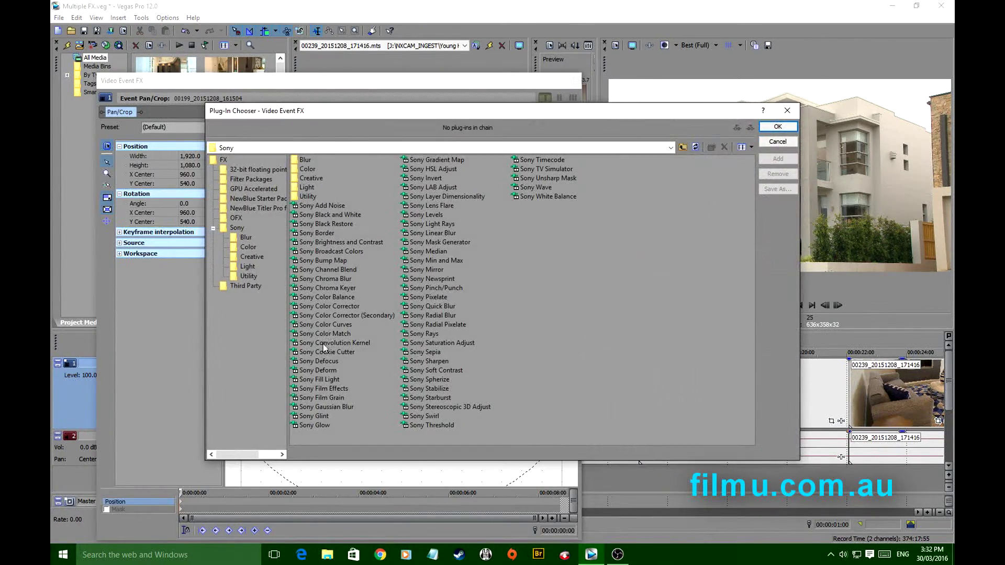
double_click(332, 325)
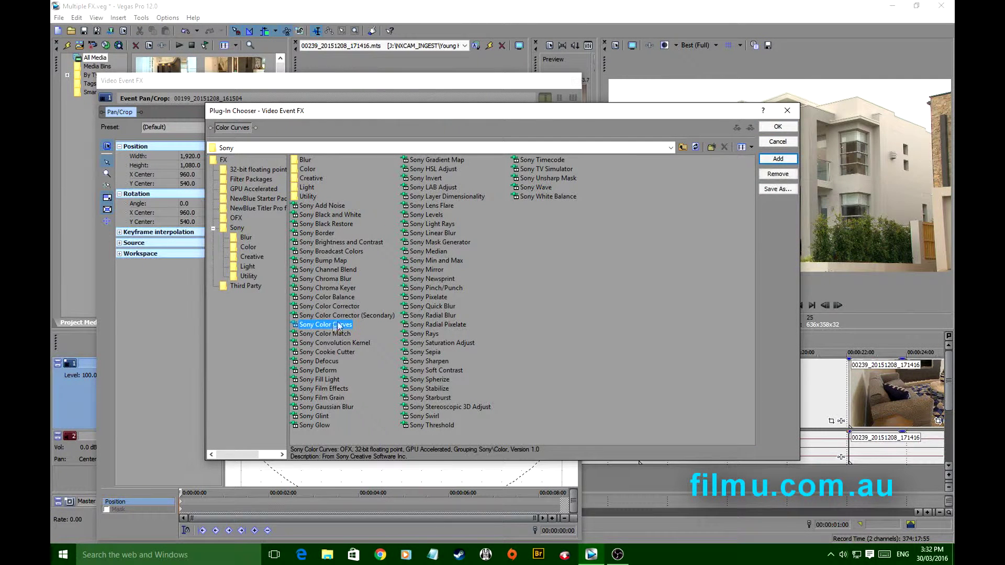
click(428, 216)
double_click(429, 216)
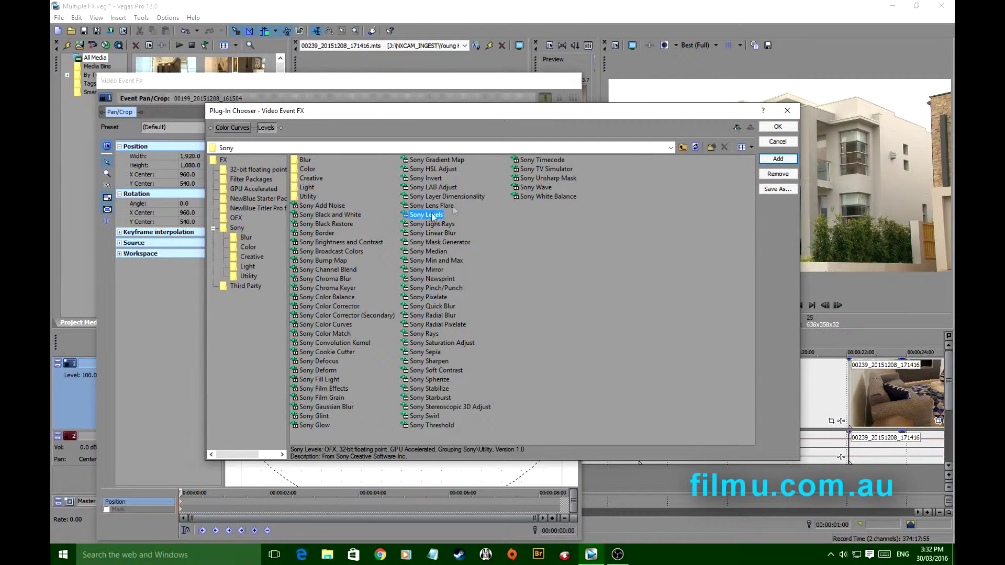
double_click(551, 178)
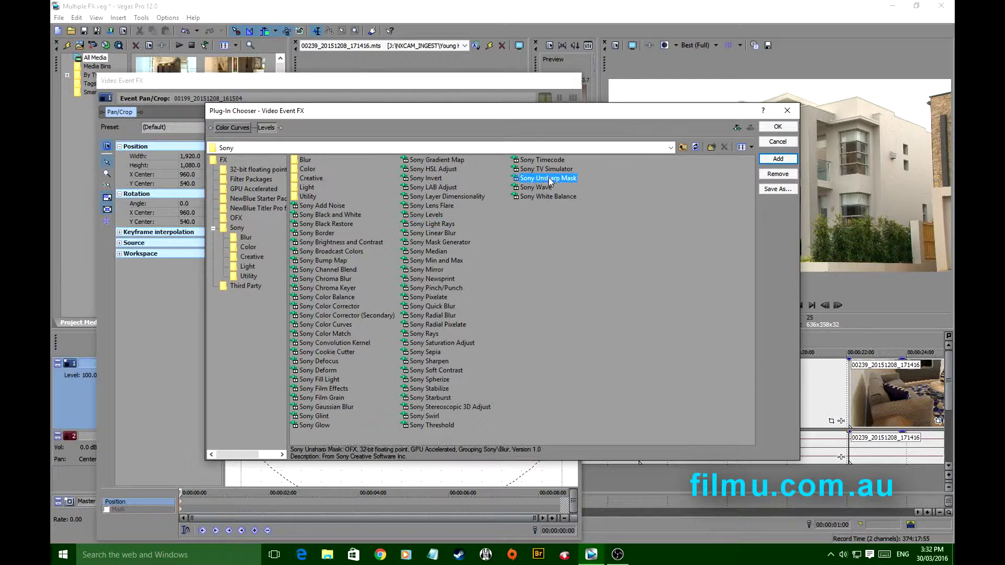
click(777, 127)
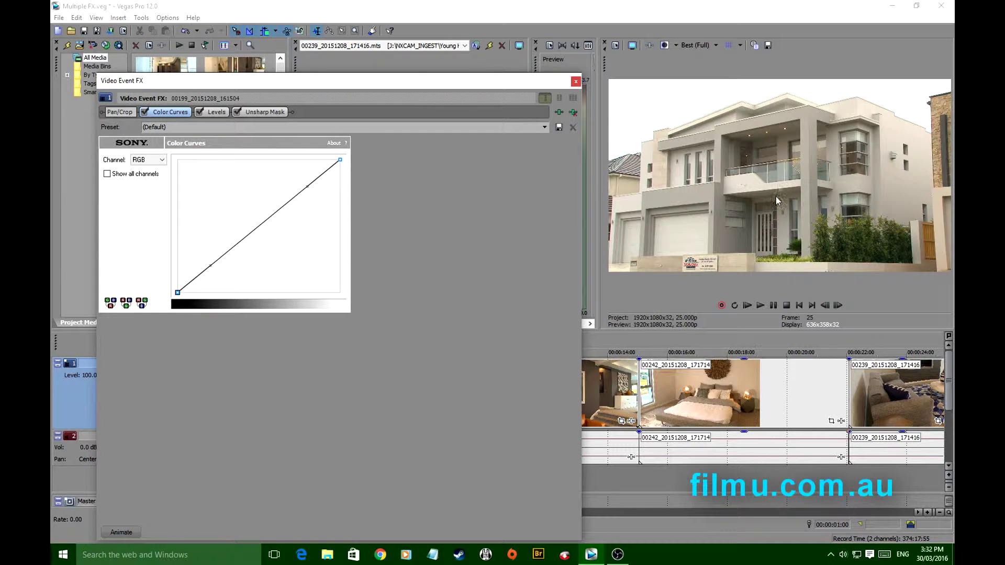
Bend the RGB curve by raising its shadow point and pulling its middle point down
drag(210, 265, 208, 245)
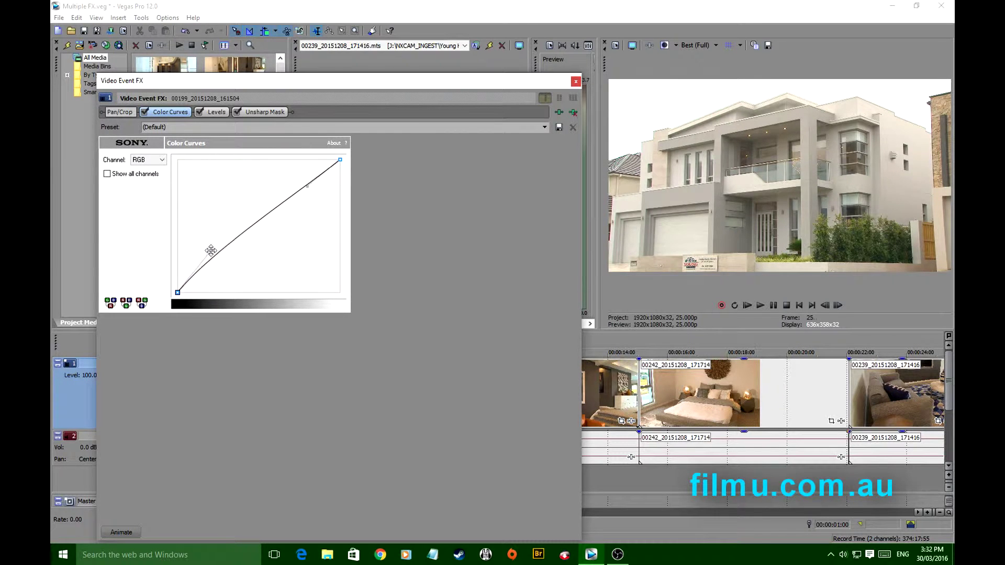
drag(261, 216, 193, 260)
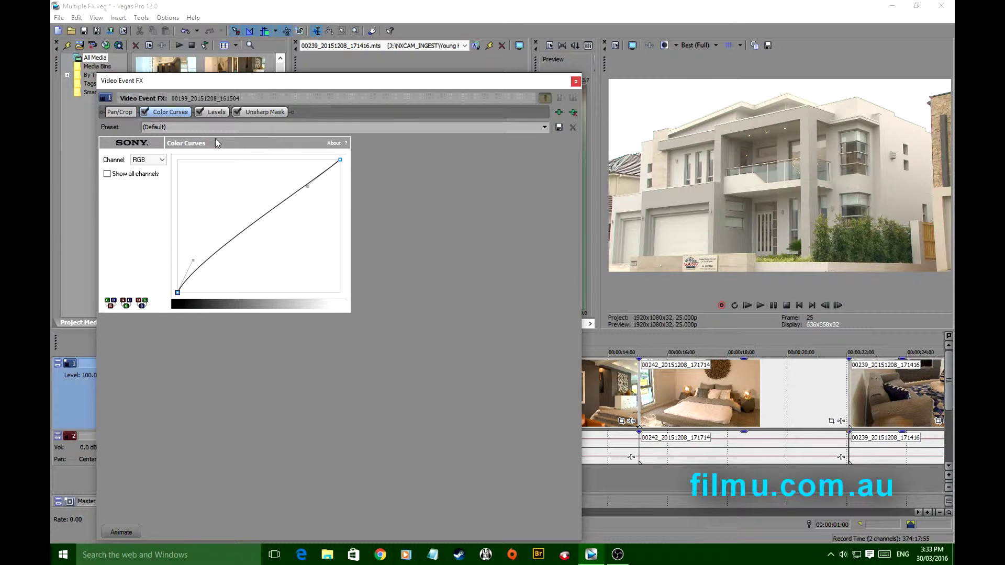
click(216, 112)
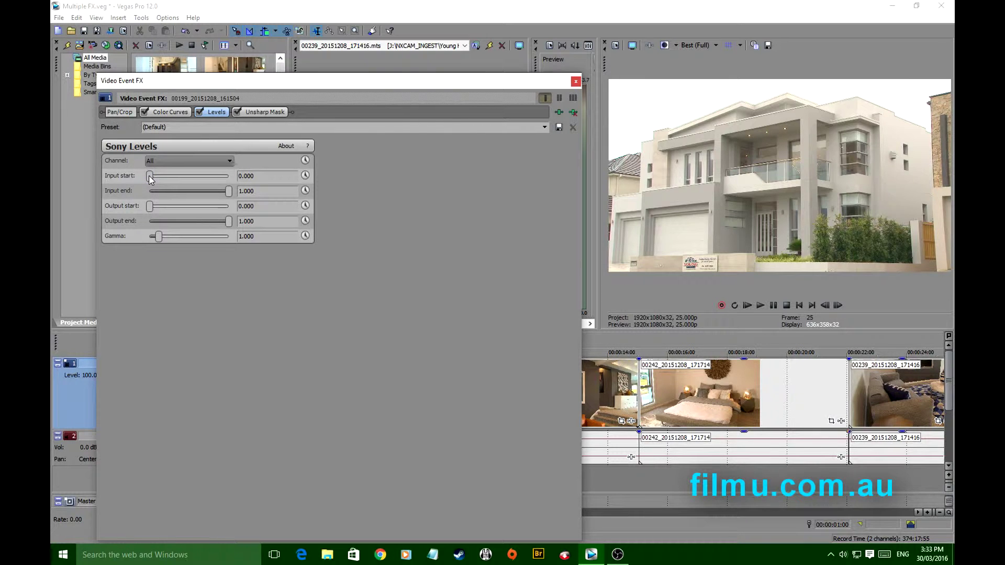
Drag Levels Input start to 0.102 and Input end to 0.884
drag(150, 177, 158, 179)
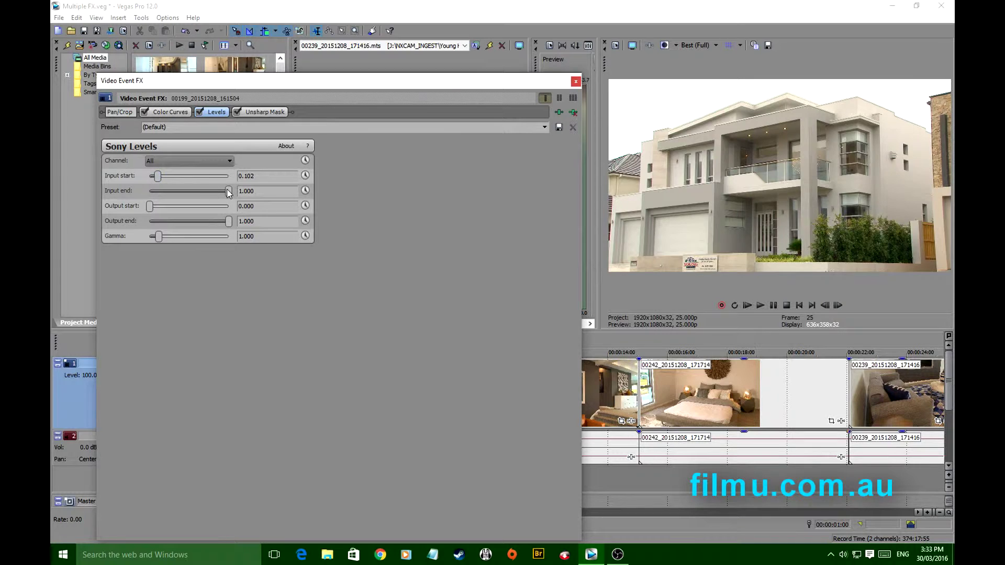
drag(229, 192, 220, 193)
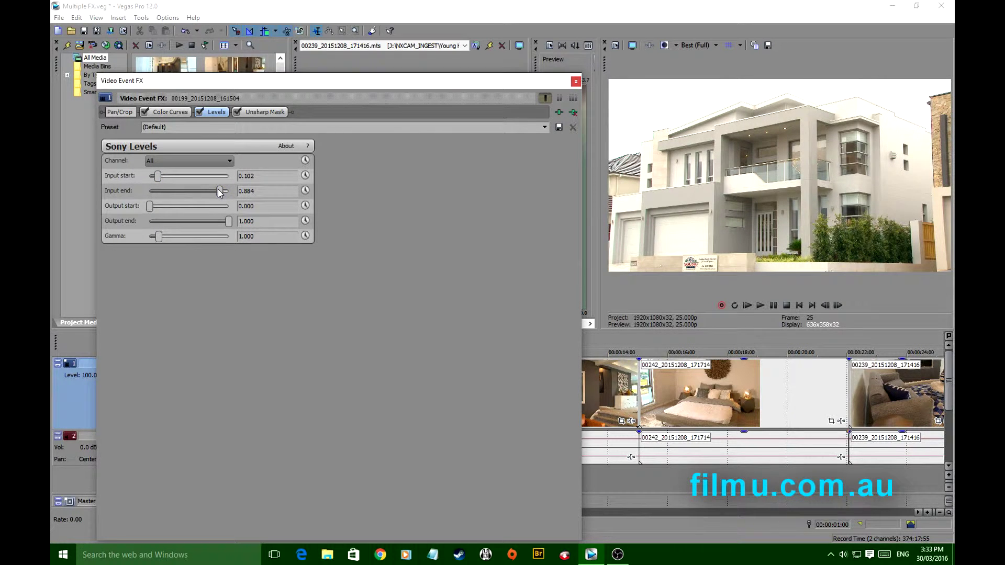
Apply the Light Unsharp Mask preset (Amount 0.200, Radius 0.020) to the first clip
click(263, 113)
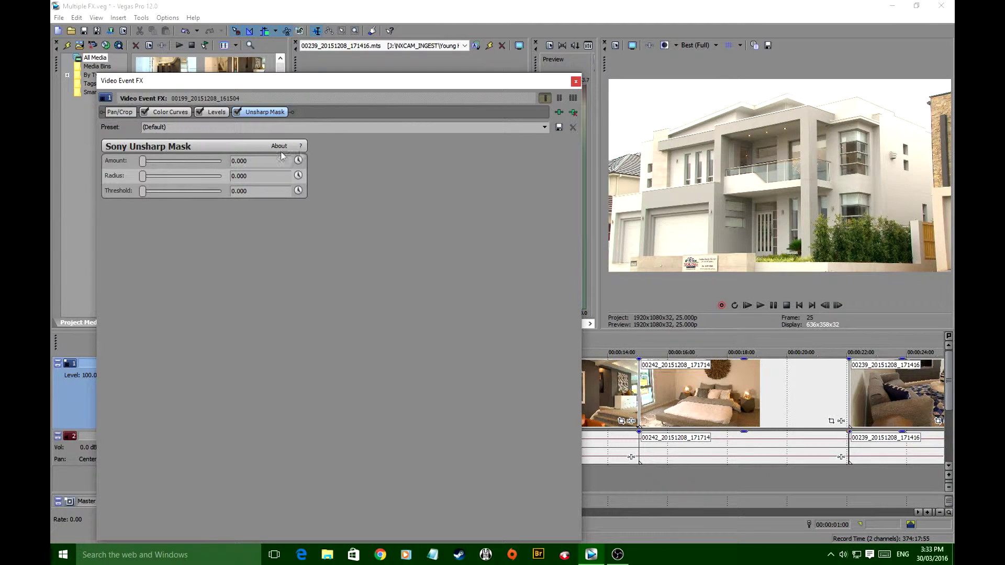
click(545, 128)
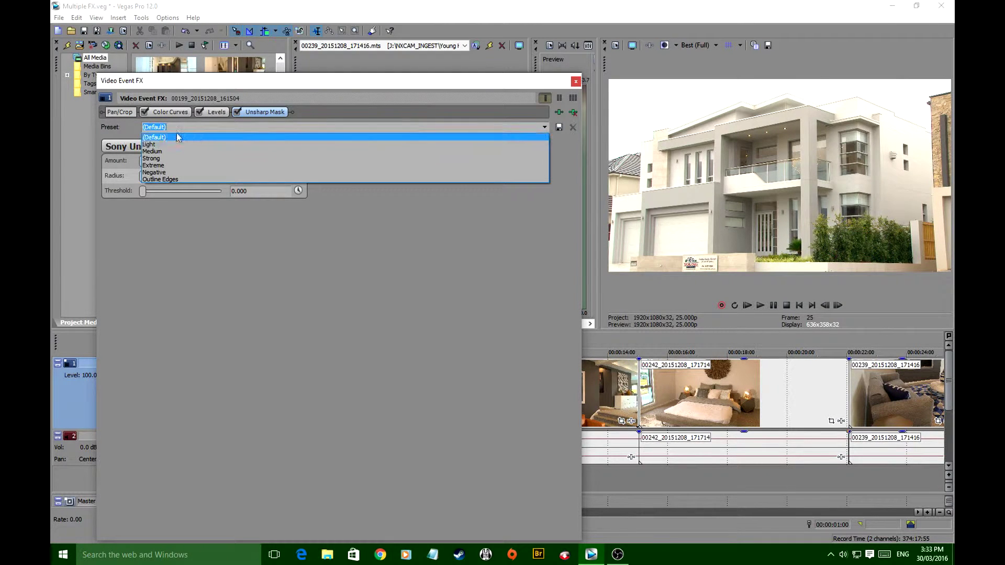
click(152, 144)
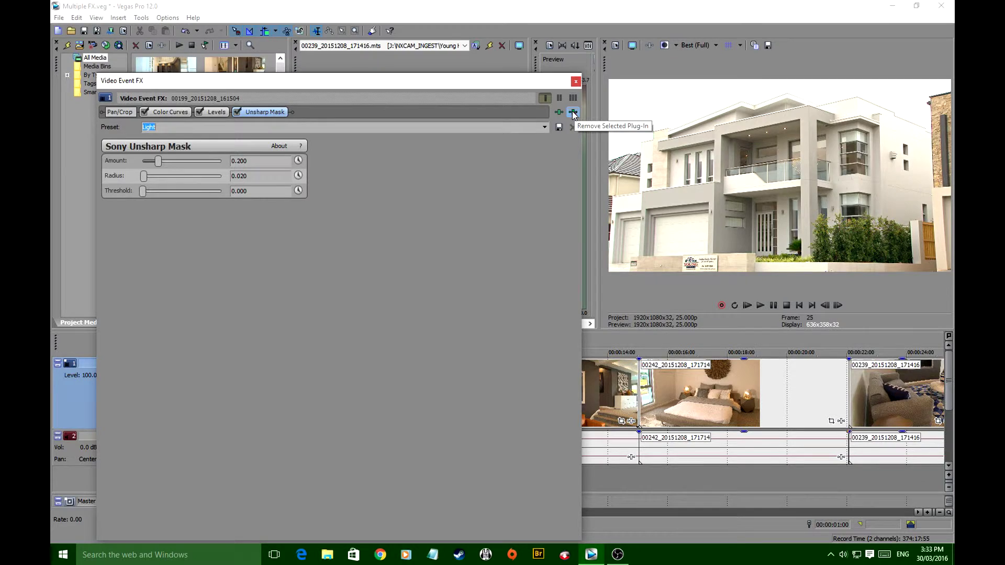
Close the FX window and preview the effects, parking the playhead at 00:00:02:23
click(576, 81)
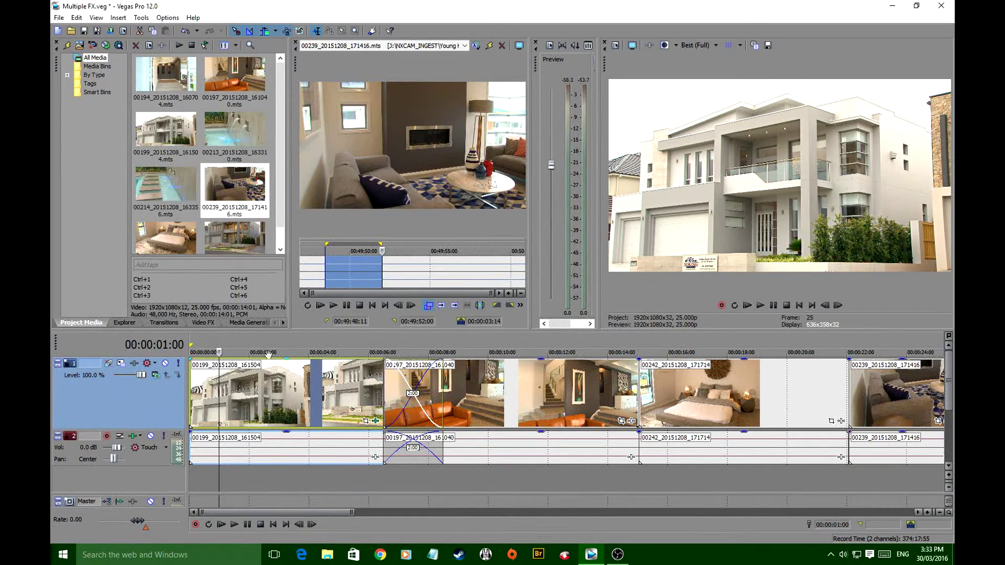
key(space)
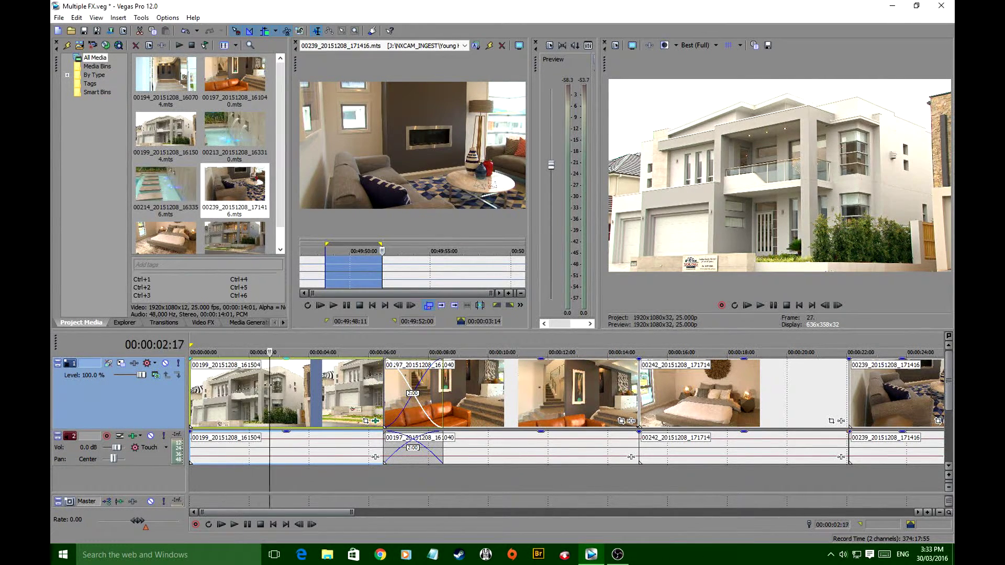
click(211, 385)
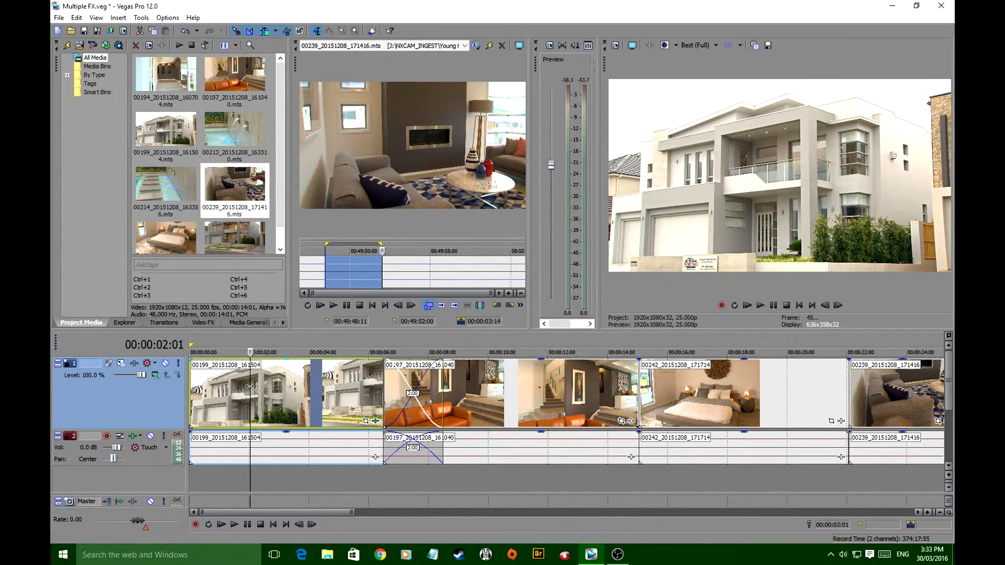
click(276, 386)
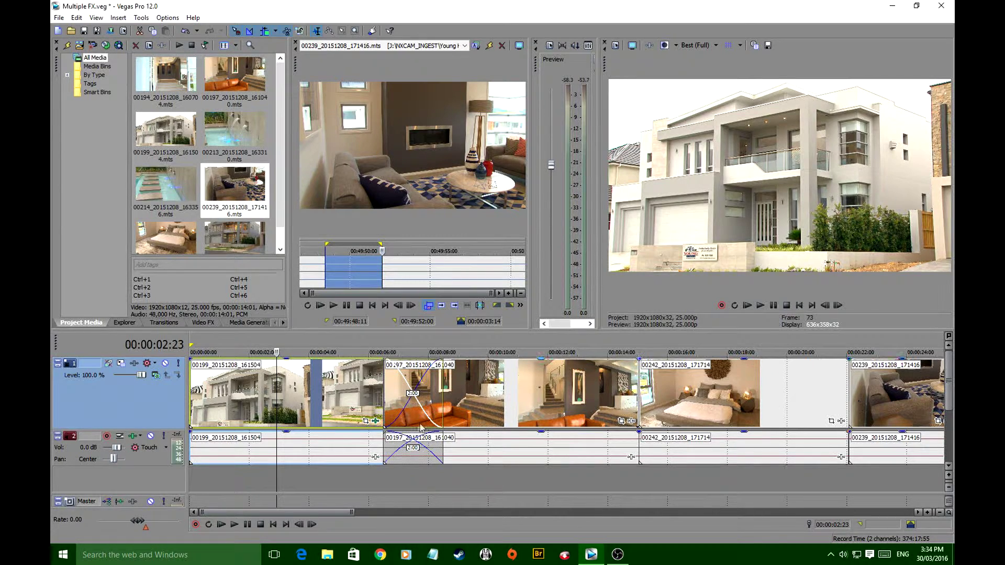
Copy the first clip, then select clips 00197, 00242 and 00239 and bring up their context menu
right_click(320, 397)
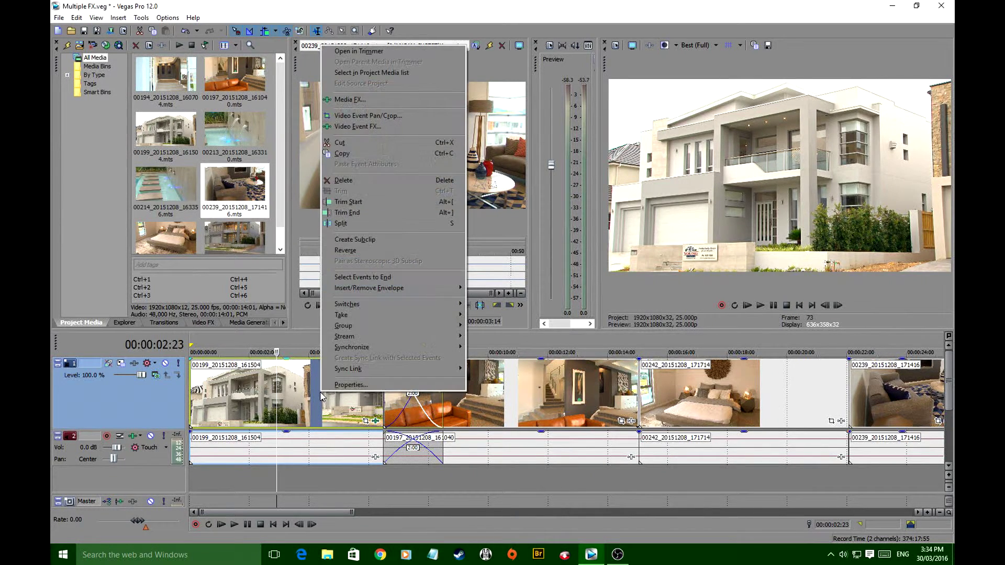
click(345, 155)
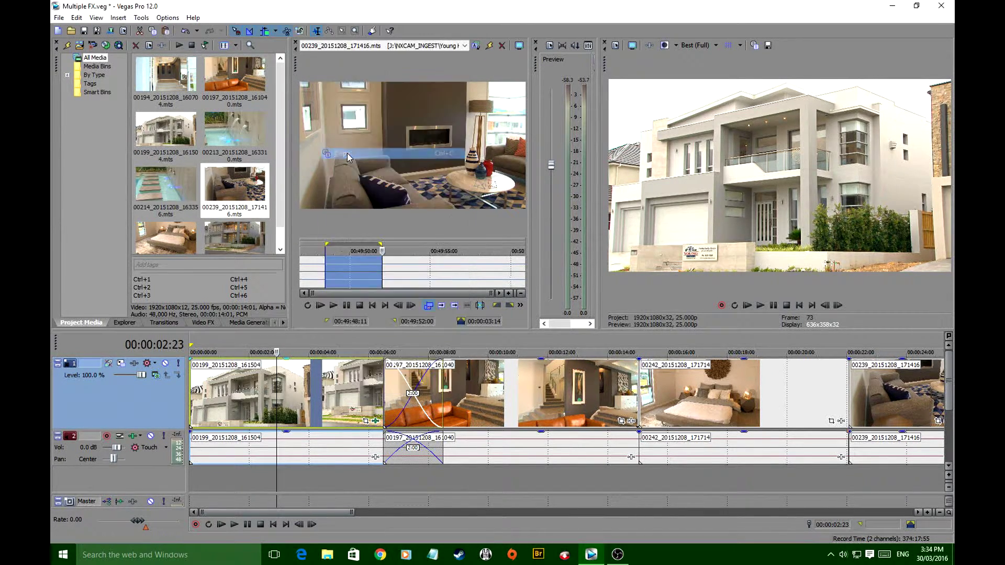
click(495, 407)
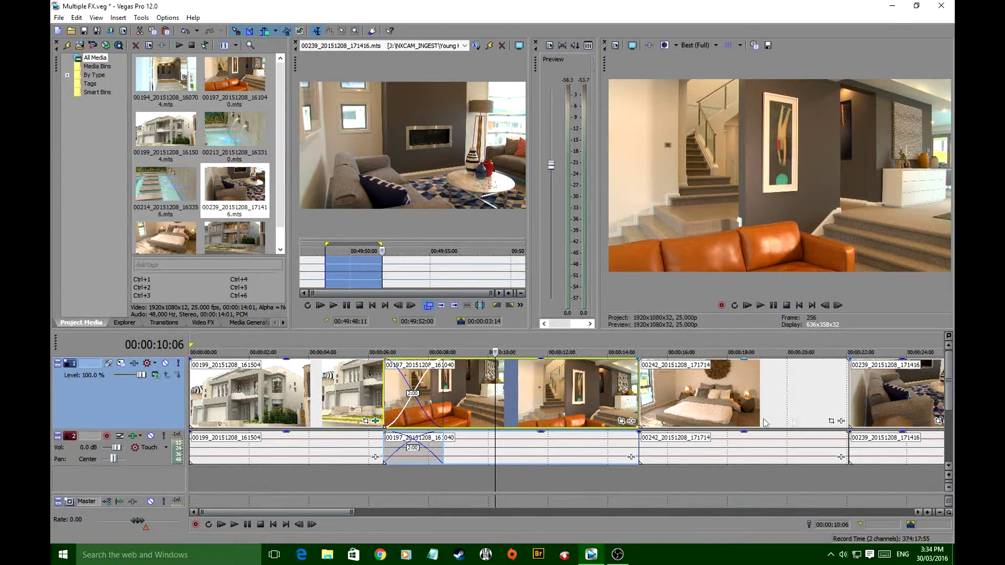
shift+click(894, 399)
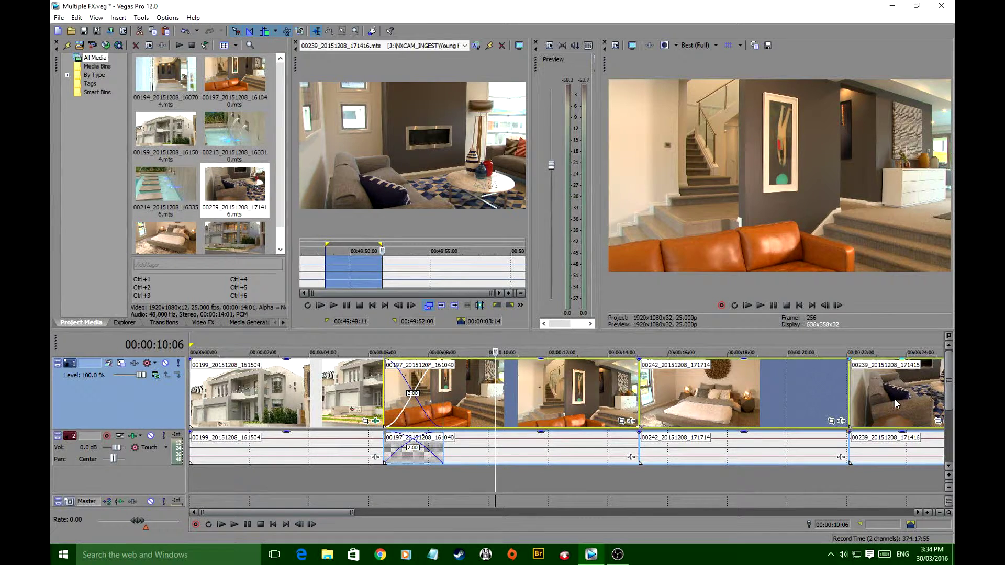
right_click(513, 391)
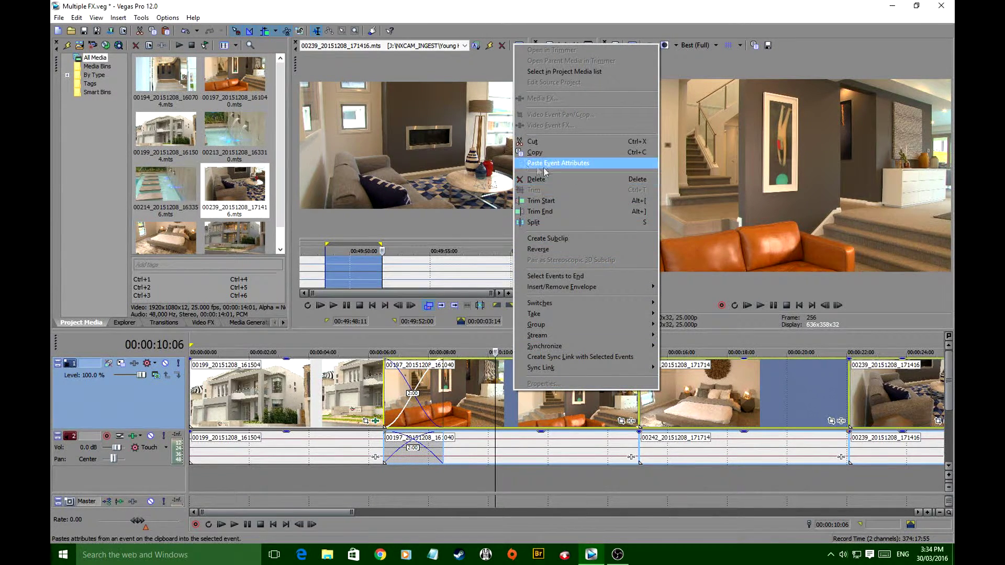
Paste the copied event attributes onto the three clips and scrub through 00197 and the bedroom clip
click(592, 164)
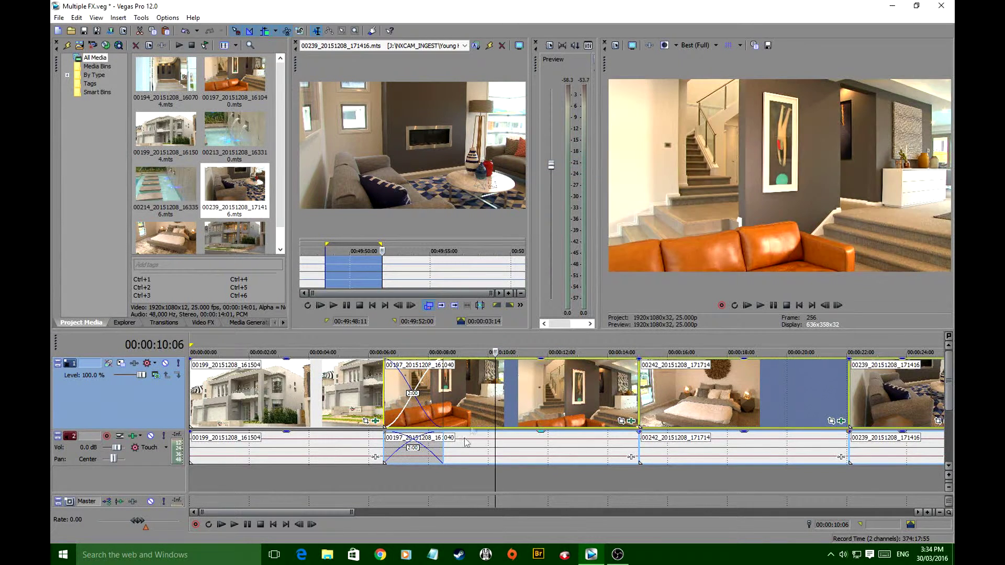
click(468, 402)
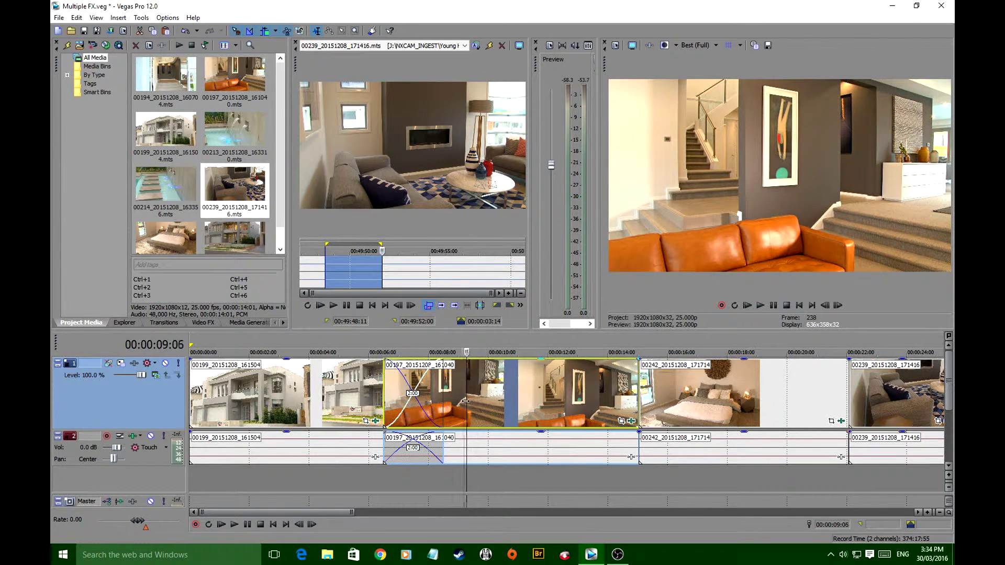
drag(467, 401, 512, 403)
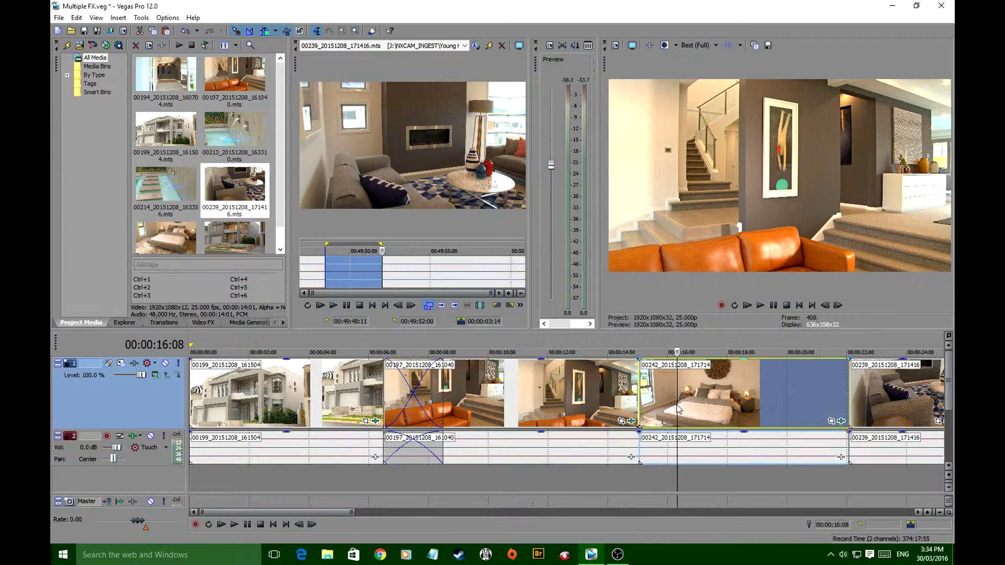
drag(678, 409, 794, 399)
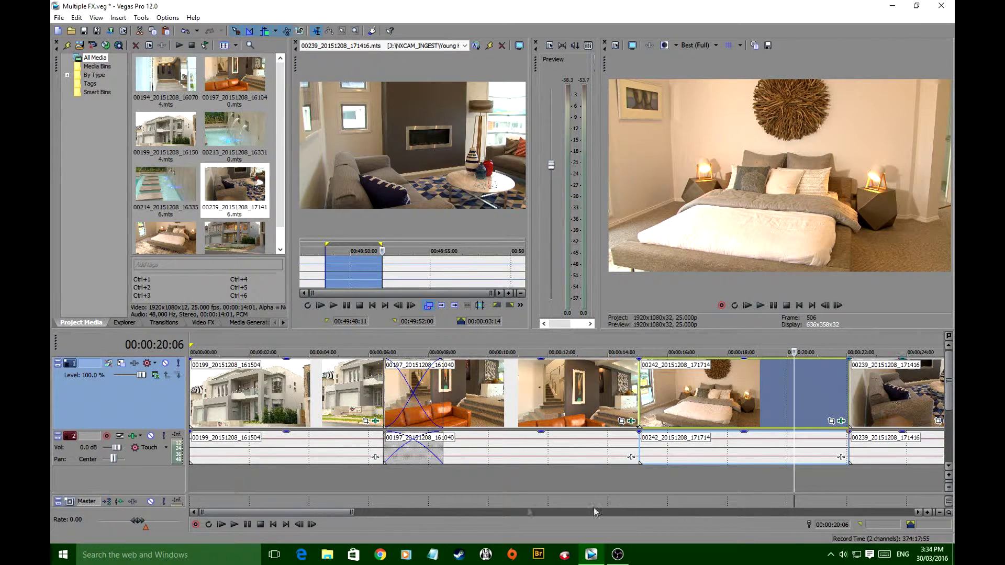
drag(347, 511, 404, 512)
Reshape clip 00239's Color Curves by dragging its curve point in its Event FX window
click(596, 421)
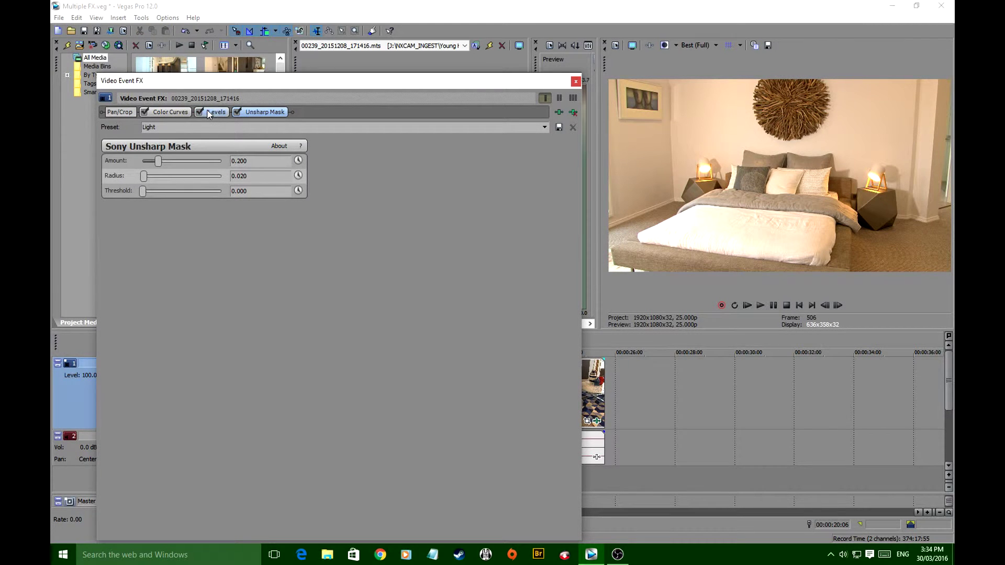
click(173, 113)
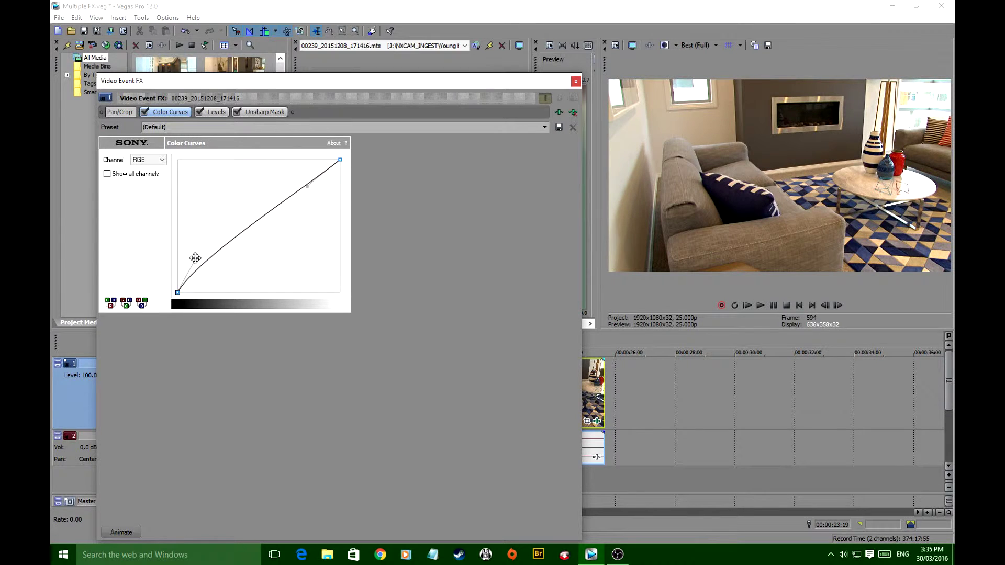
drag(195, 258, 189, 233)
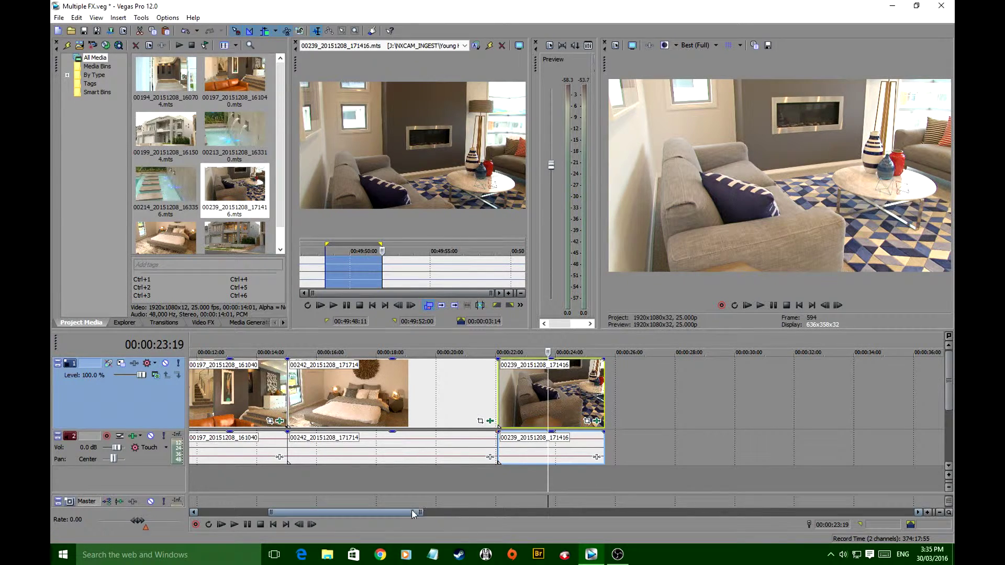
drag(412, 512, 352, 512)
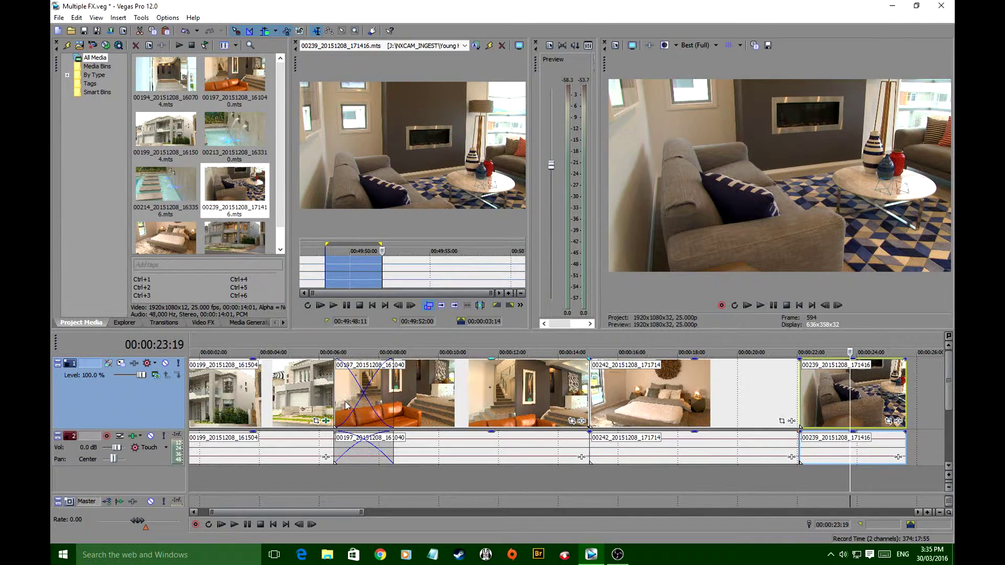
Remove Unsharp Mask, Levels and Color Curves from clip 00199's Event FX chain
click(326, 421)
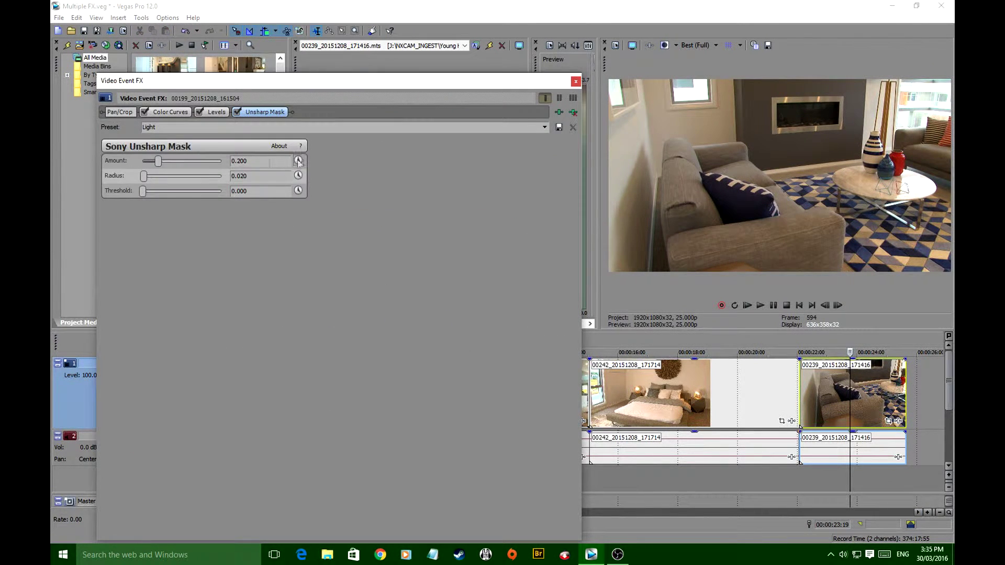
click(573, 113)
click(573, 113)
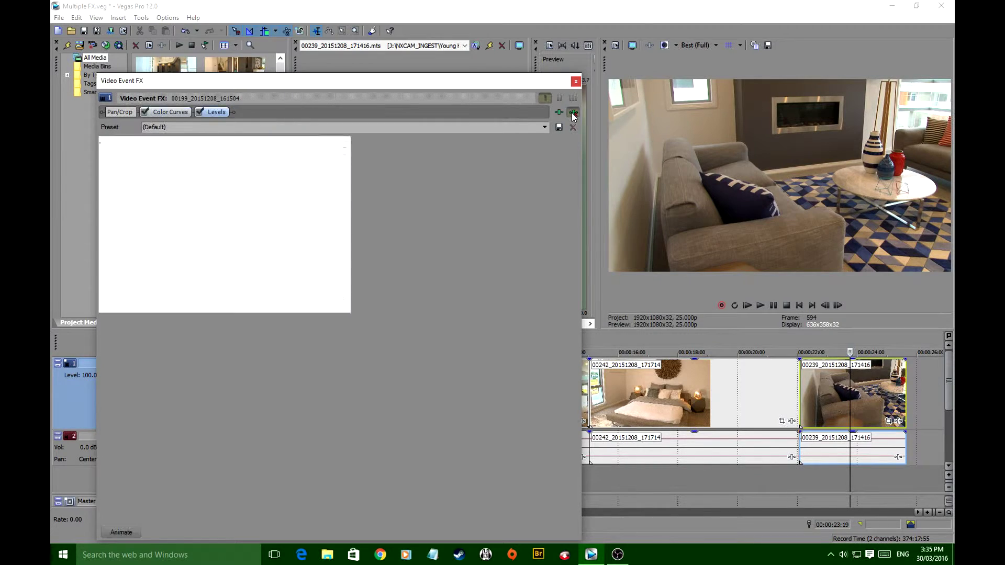
click(573, 112)
click(573, 112)
click(576, 81)
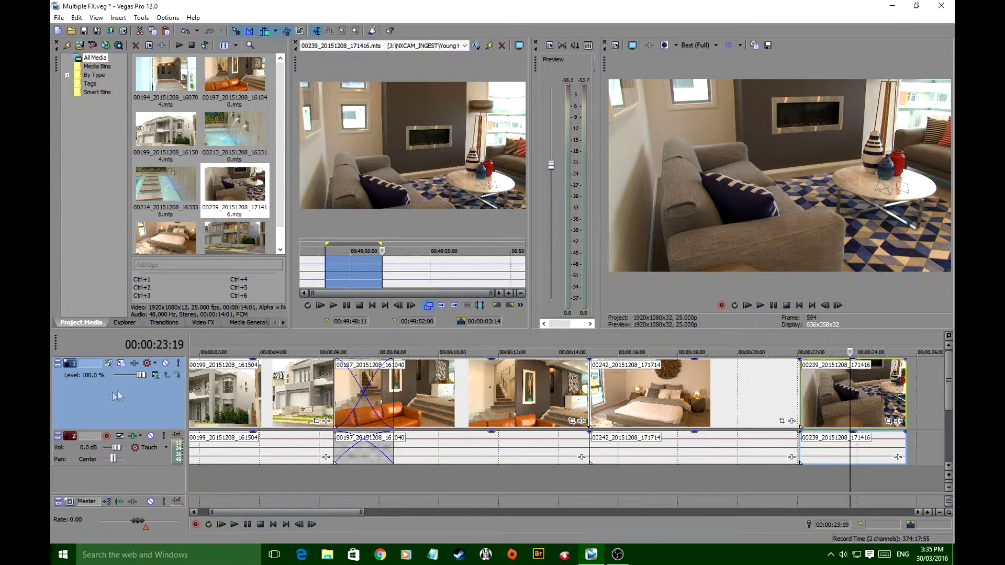
Add a Track FX chain of Sony Color Curves, Levels and Unsharp Mask to video track 1
click(134, 364)
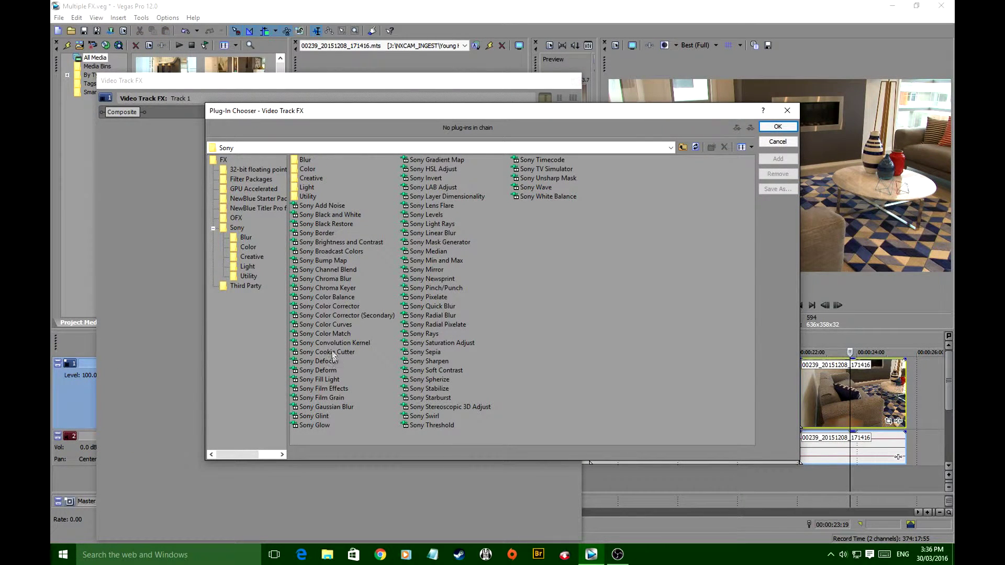
double_click(325, 325)
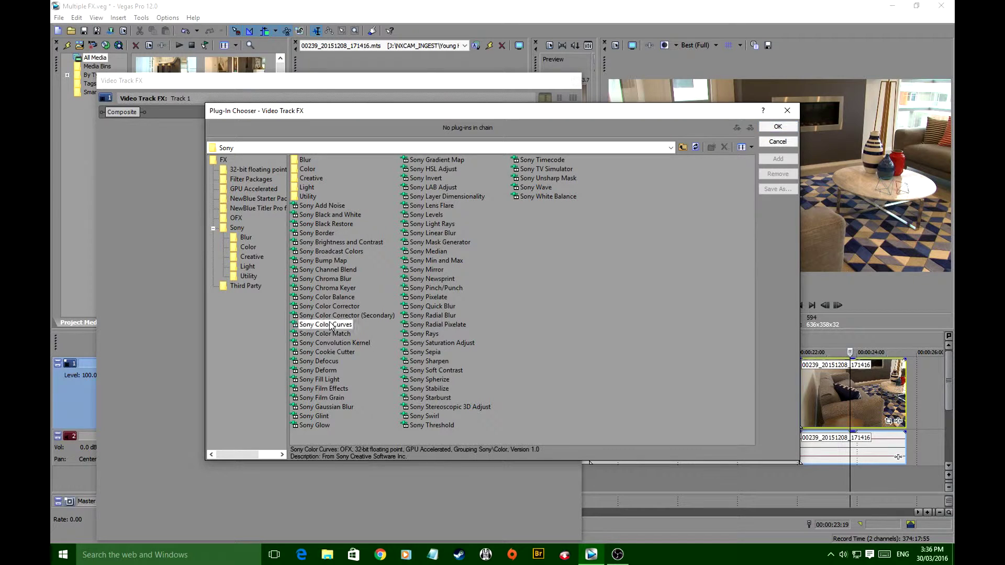
double_click(432, 215)
double_click(555, 180)
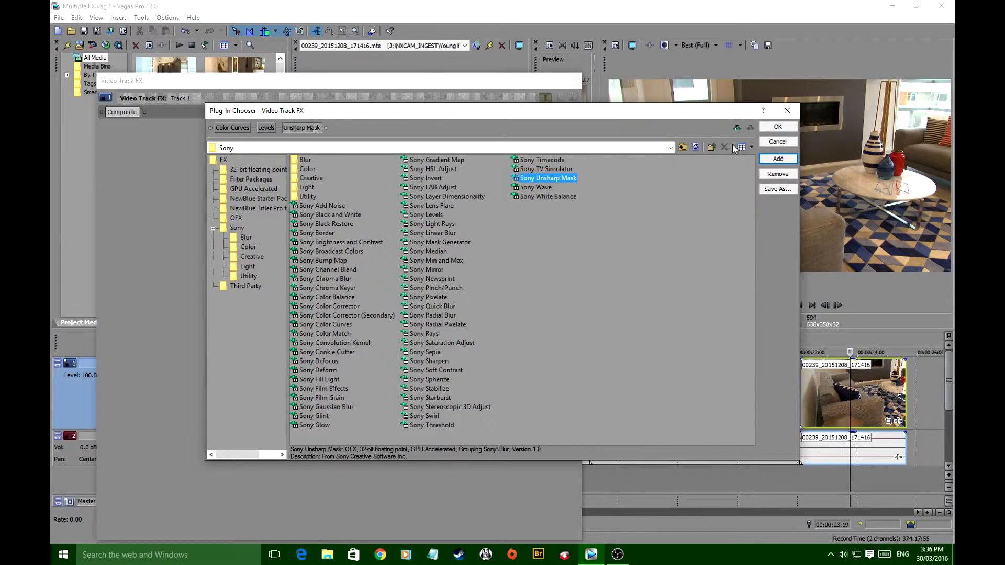
click(778, 127)
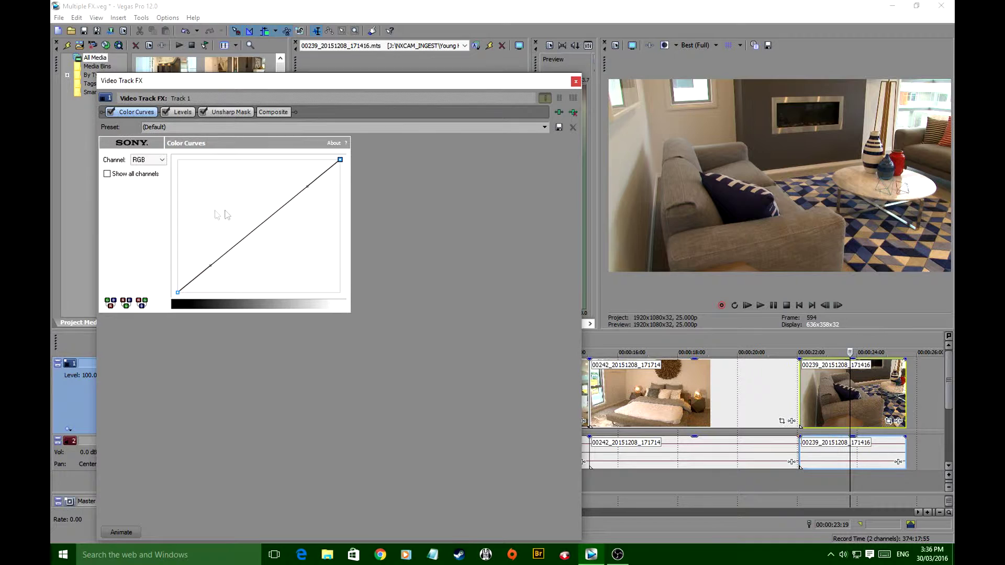
Bend the track's curve upward, set Levels Input 0.100 to 0.900, and apply the Light sharpening preset
drag(211, 267, 195, 254)
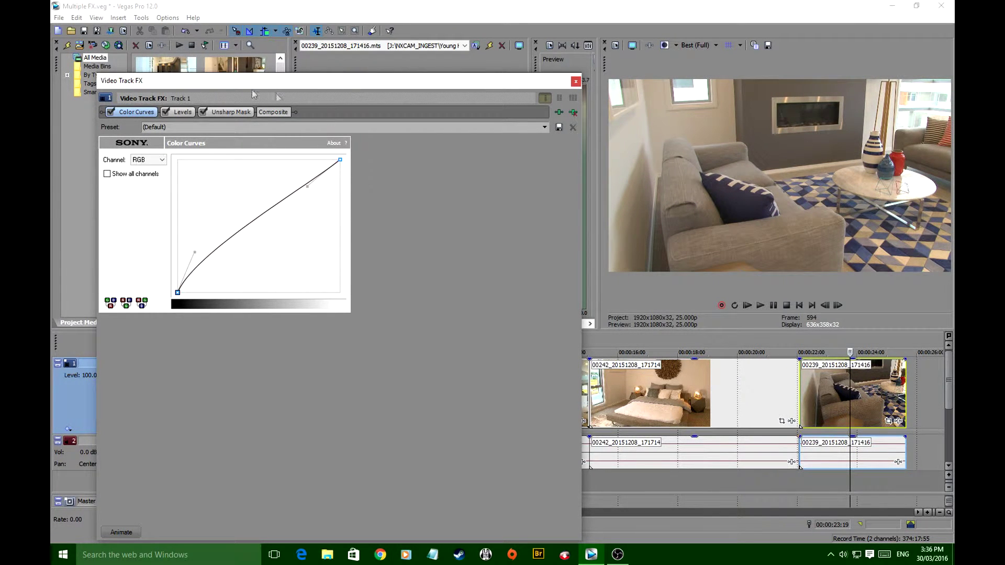
click(178, 112)
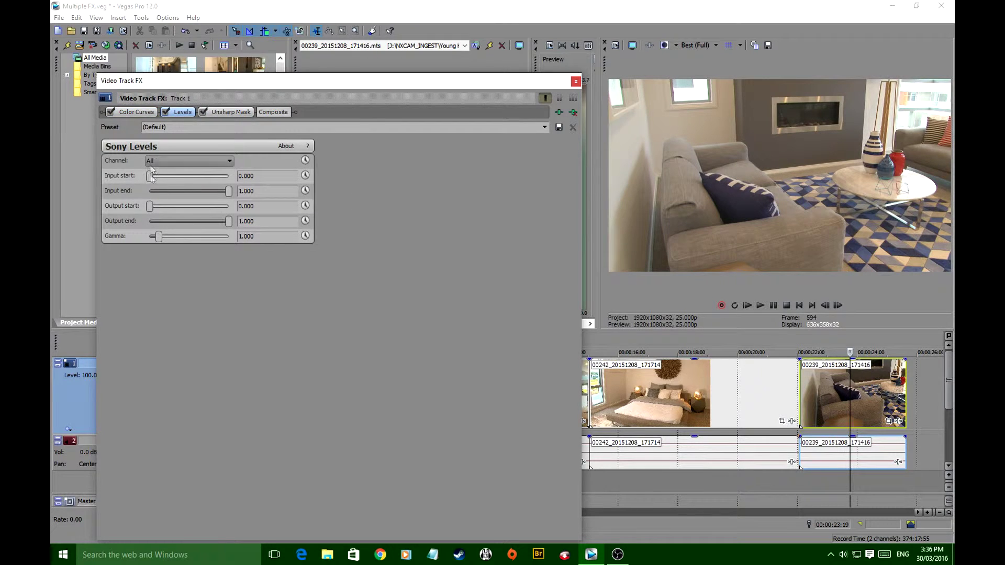
click(151, 177)
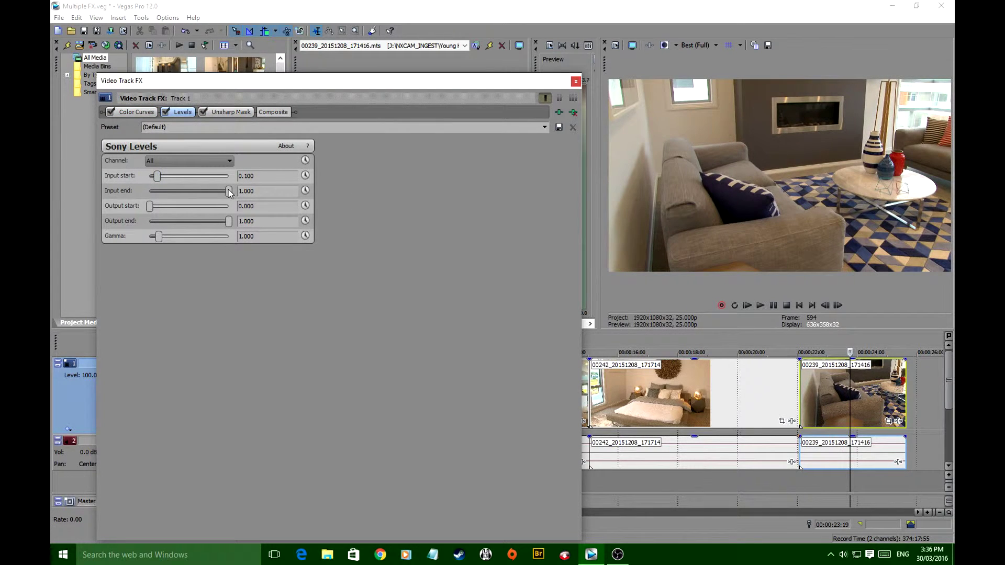
drag(229, 192, 221, 192)
click(232, 114)
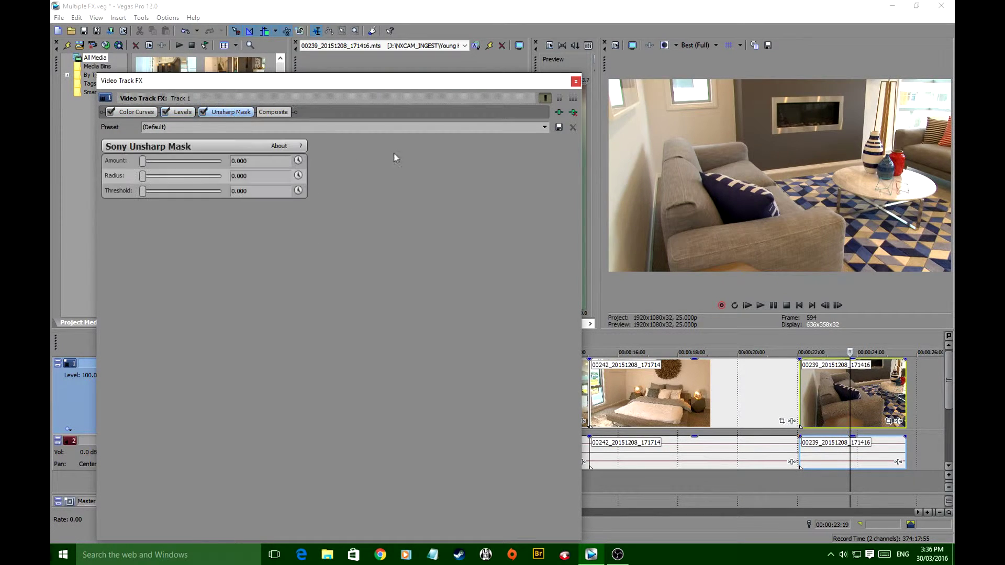
click(545, 128)
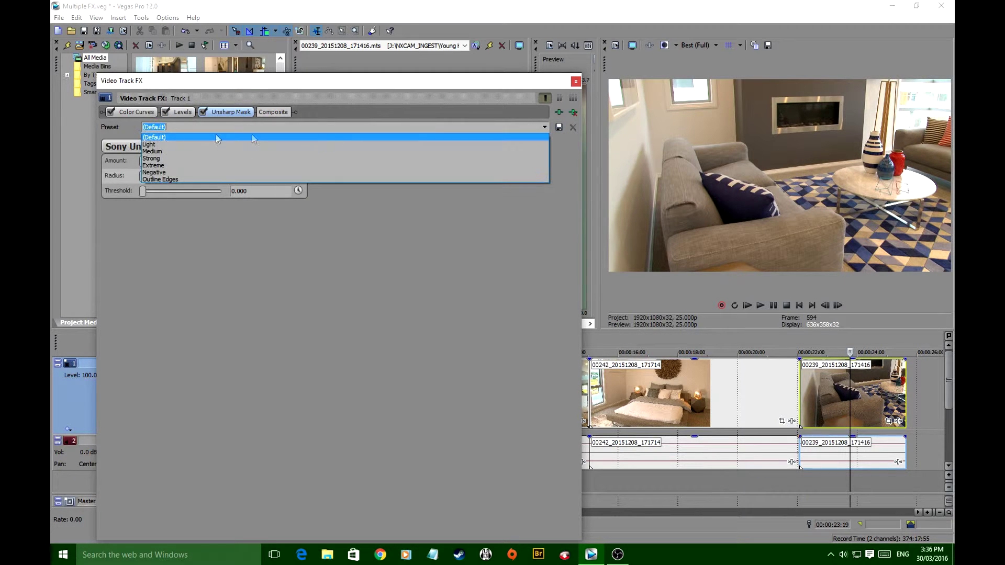
click(150, 145)
click(576, 81)
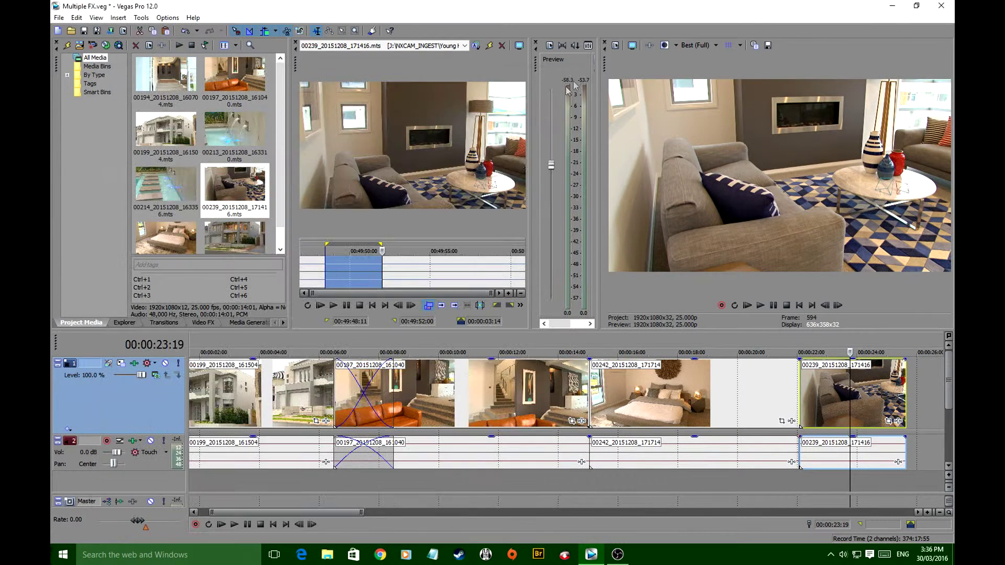